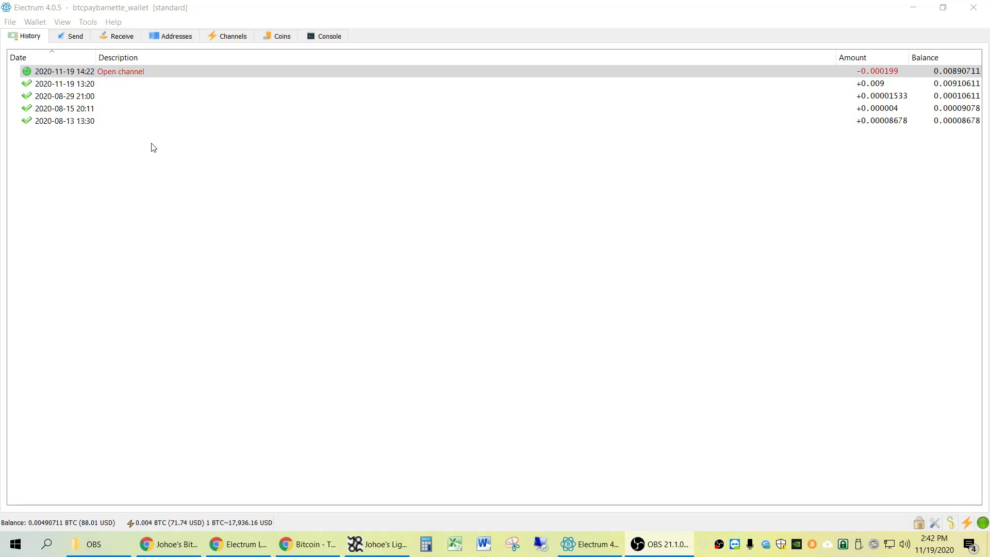
# Review the wallet's address list and its general wallet information.
pyautogui.click(172, 36)
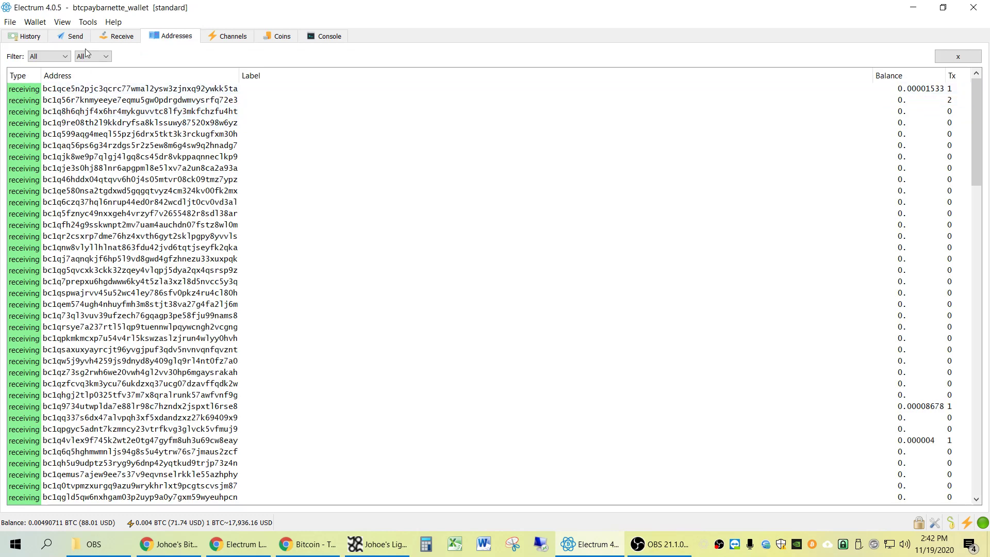
pyautogui.click(35, 21)
pyautogui.click(44, 39)
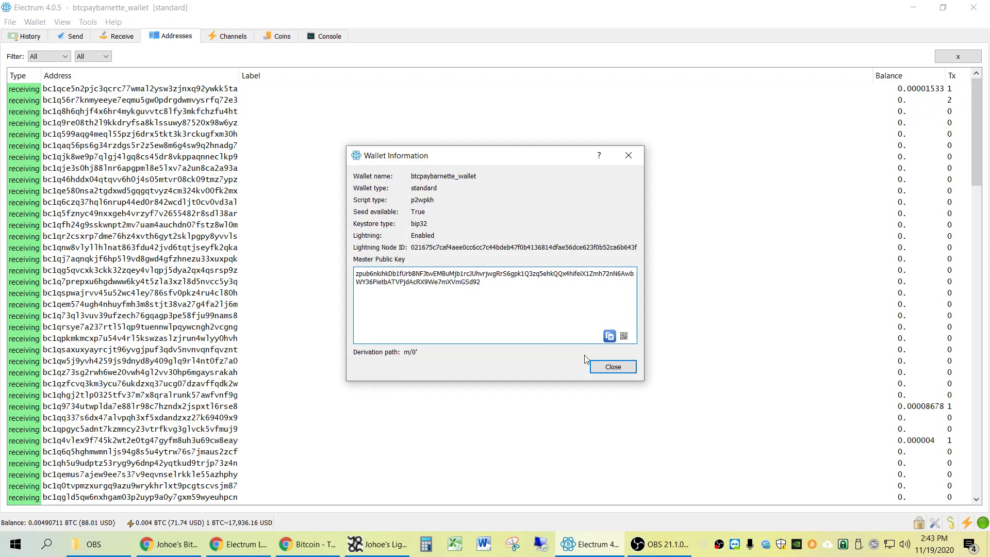
pyautogui.click(613, 367)
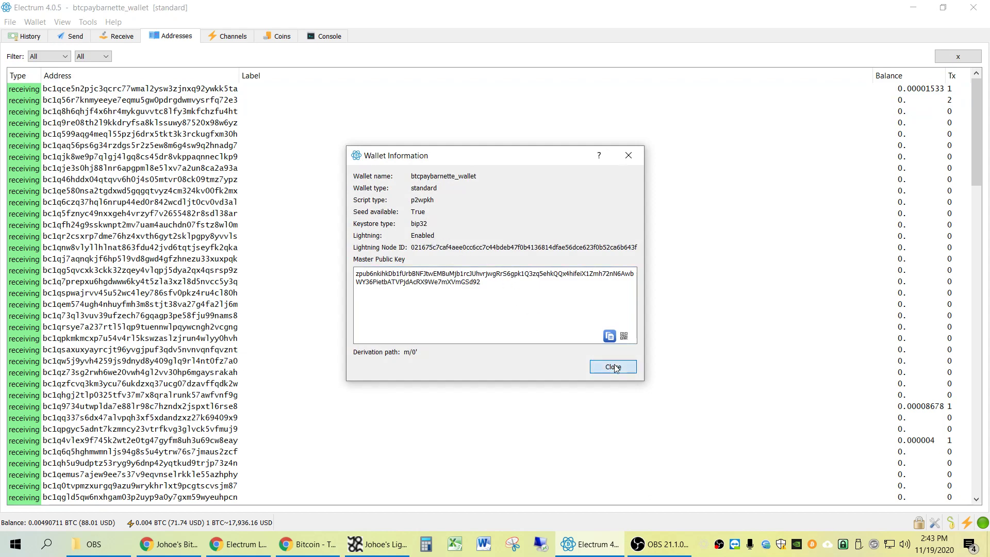
# Check the Lightning preferences and the wallet's list of Lightning channels.
pyautogui.click(88, 22)
pyautogui.click(97, 37)
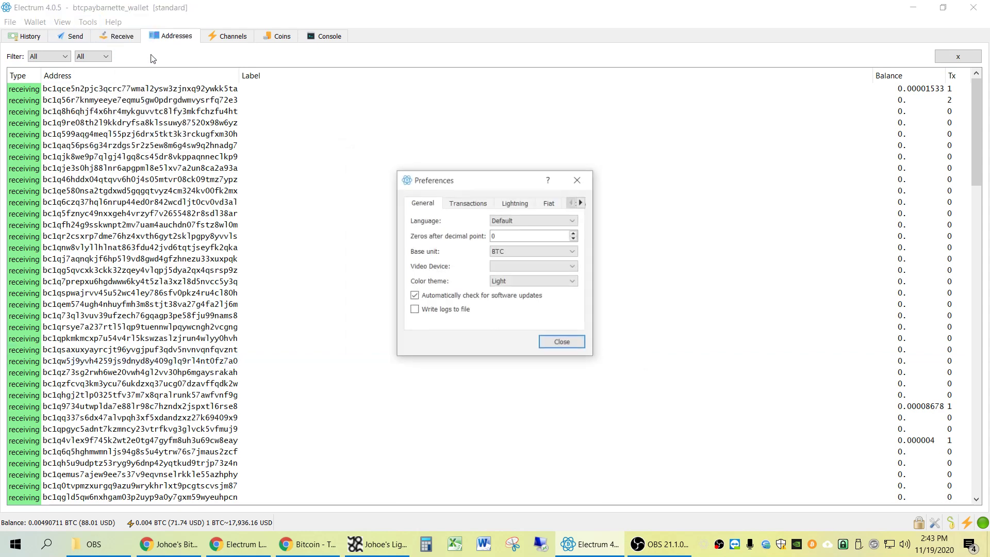
pyautogui.click(516, 205)
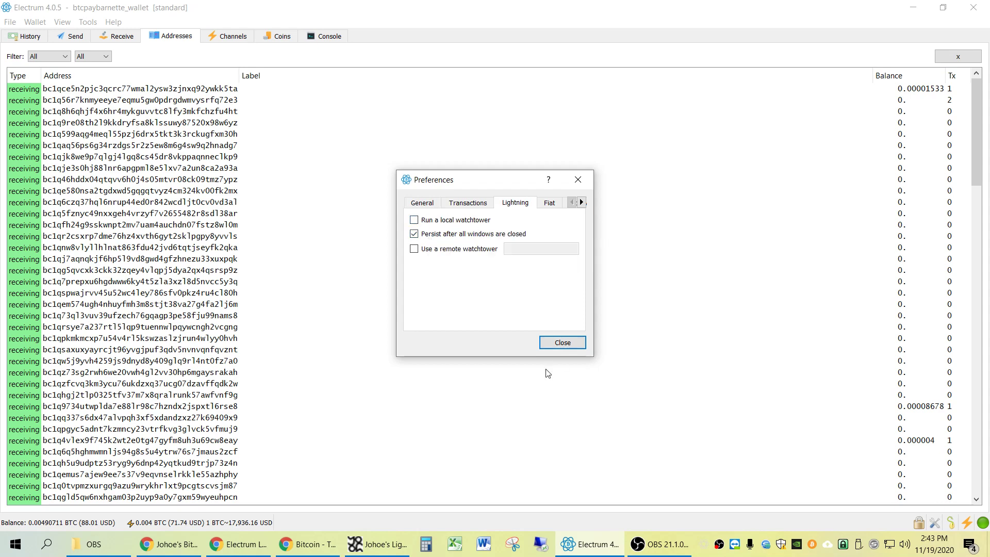
pyautogui.click(562, 343)
pyautogui.click(231, 38)
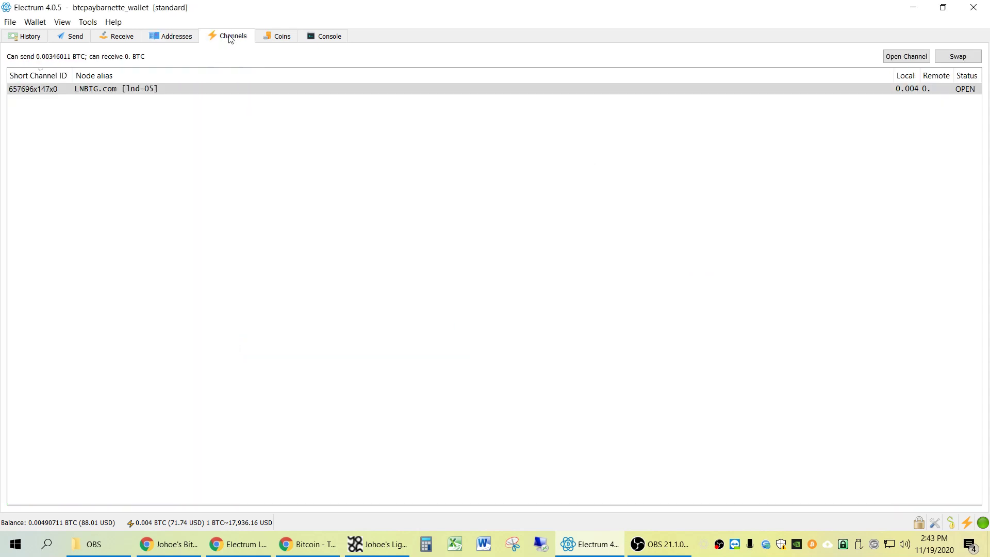
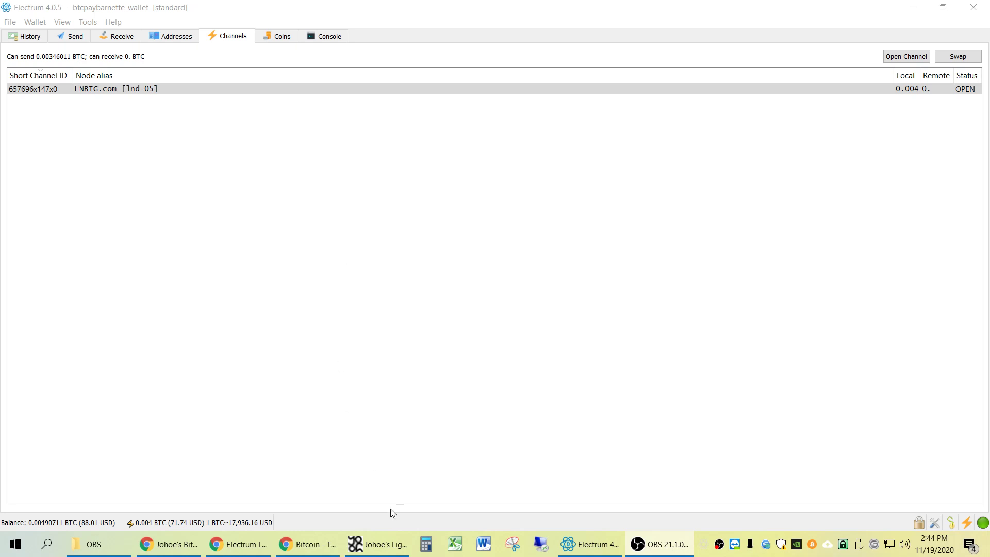
# Look at the payment request on Johoe's Lightning Donation Page, and at Electrum's incoming payment requests and channels.
pyautogui.click(377, 544)
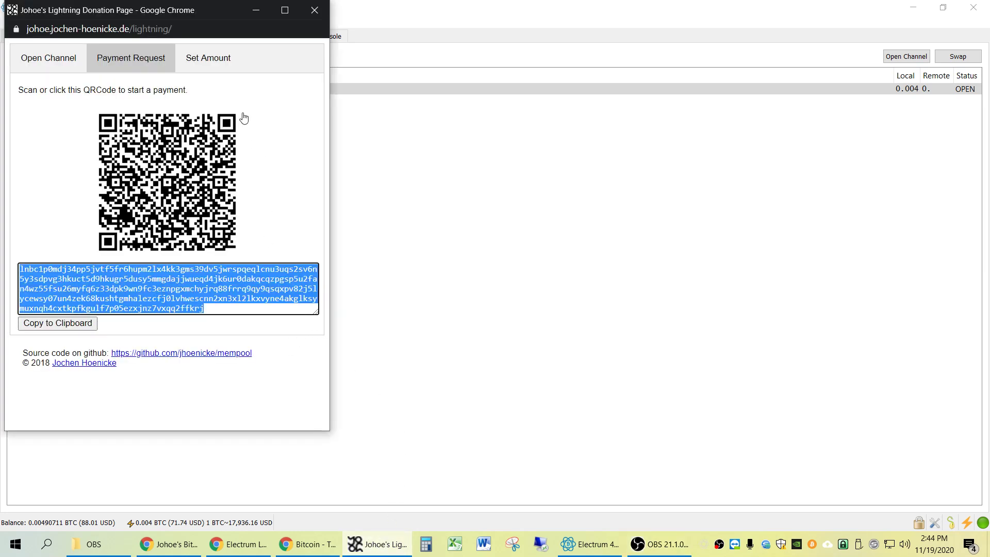
pyautogui.click(256, 12)
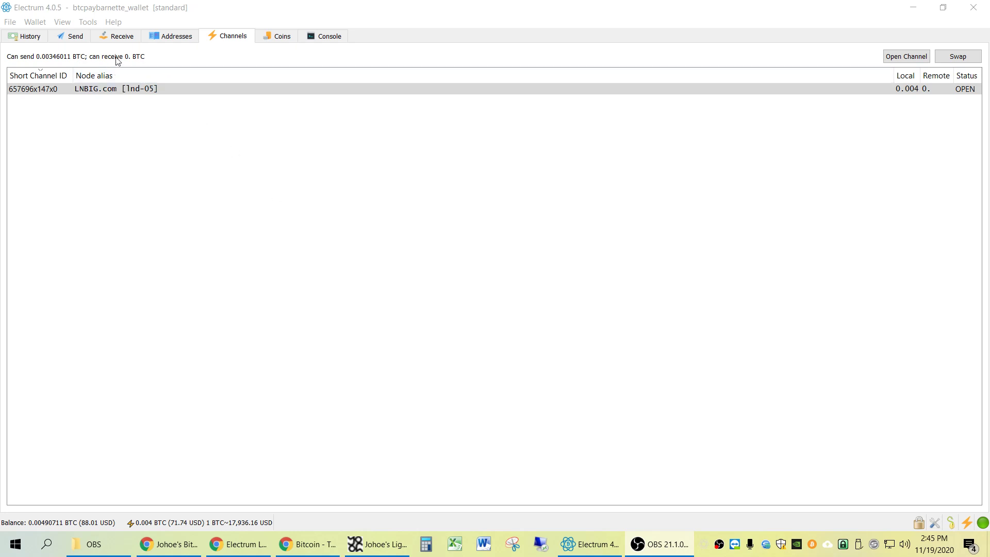
pyautogui.click(114, 37)
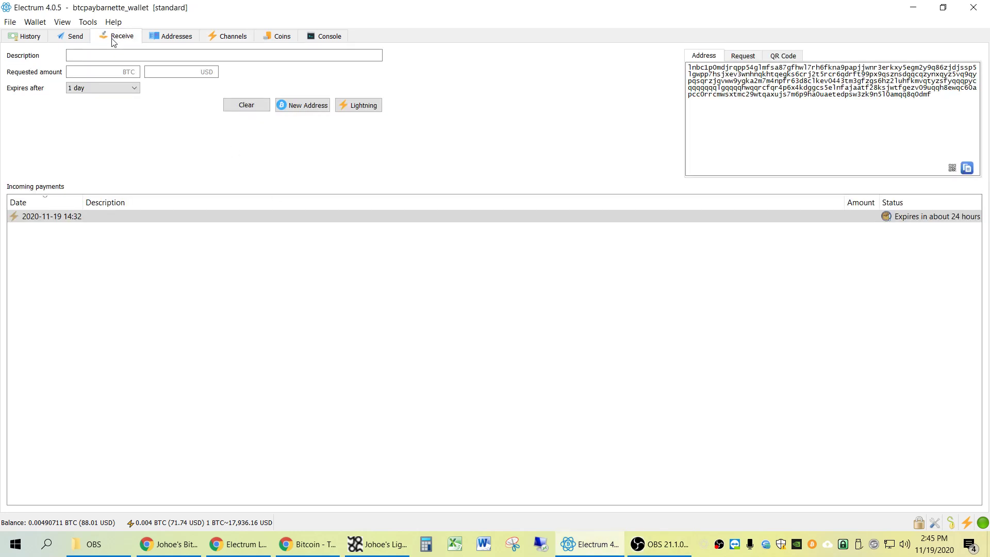
pyautogui.click(229, 40)
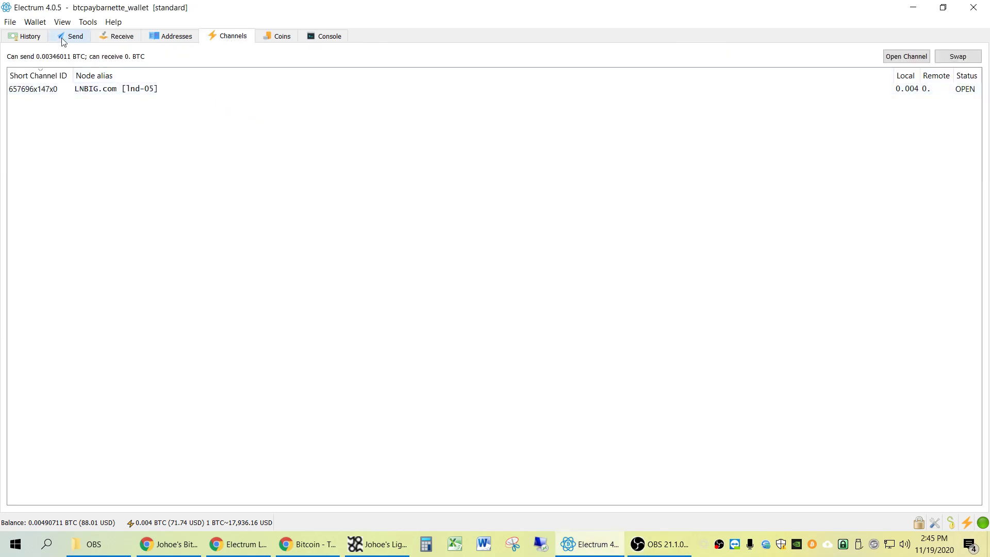
# Check the Open channel transaction's confirmations in the wallet history and look at the wallet backup option.
pyautogui.click(32, 38)
pyautogui.click(69, 72)
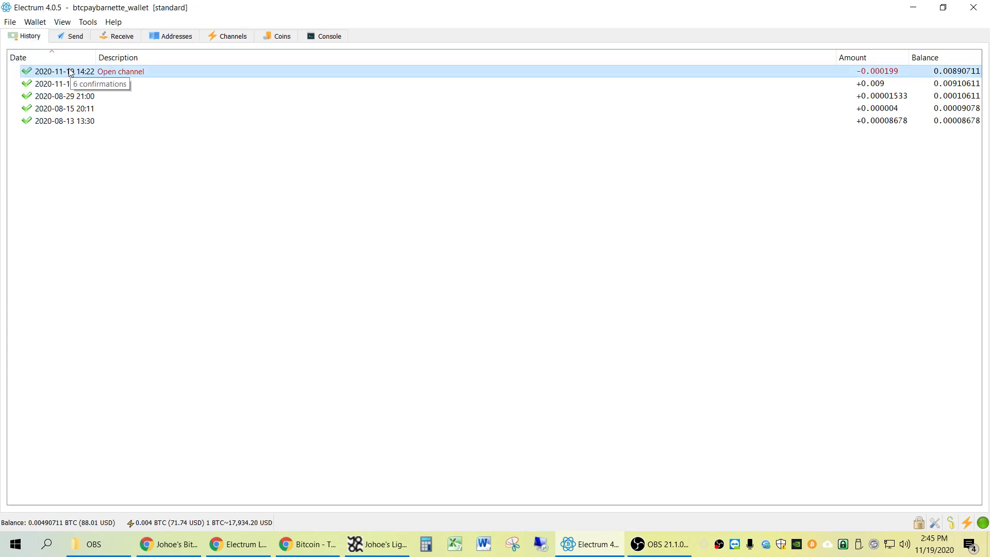
pyautogui.click(18, 24)
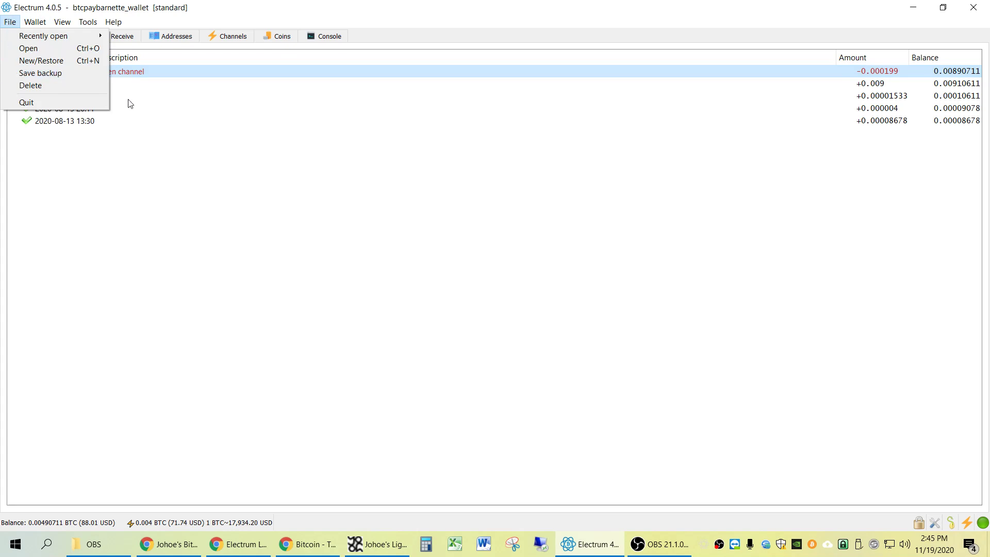
pyautogui.click(140, 214)
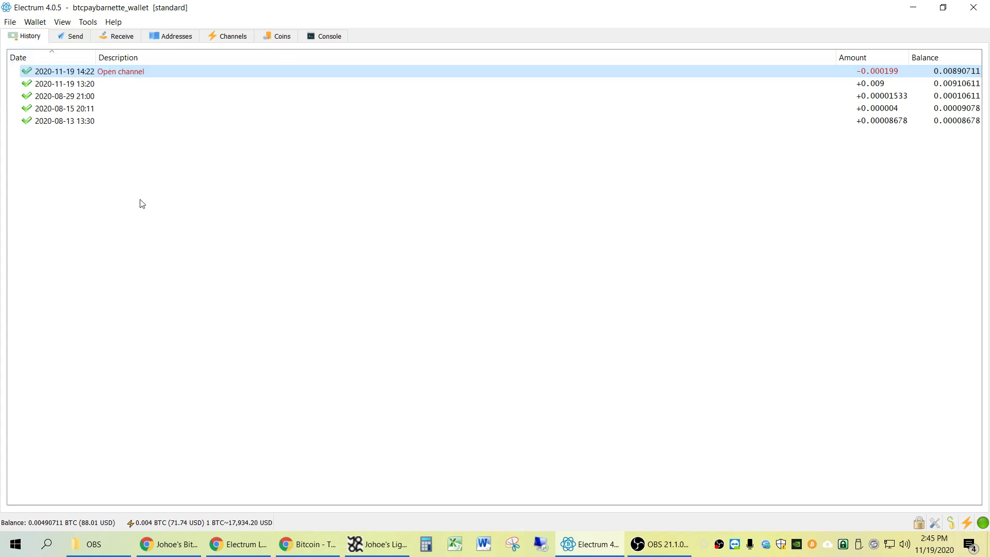
pyautogui.click(177, 39)
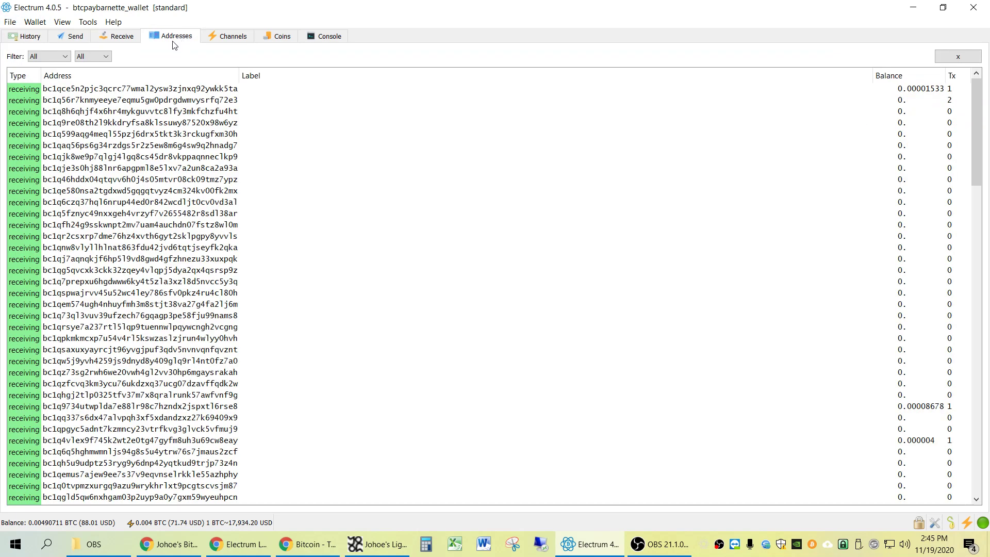
pyautogui.click(15, 37)
pyautogui.click(9, 22)
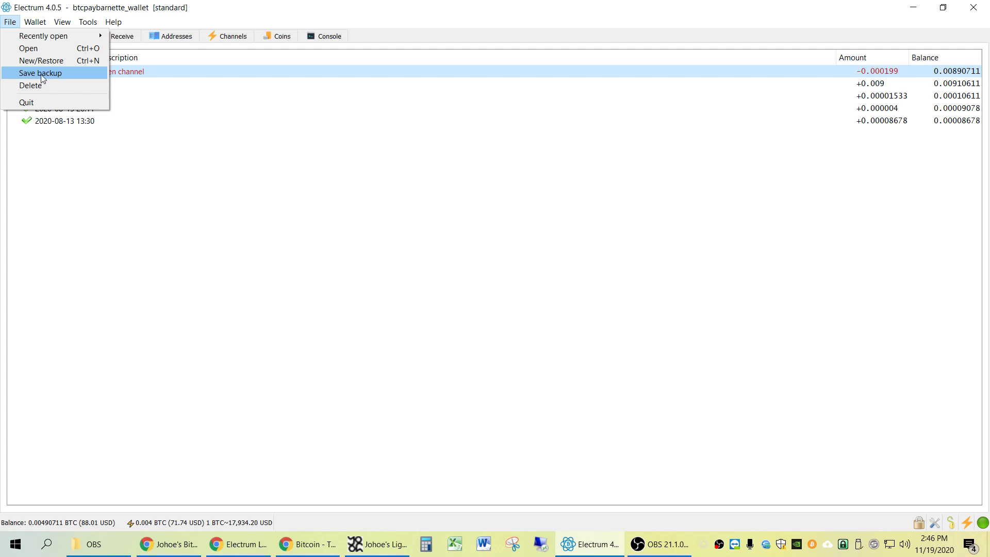
pyautogui.click(155, 141)
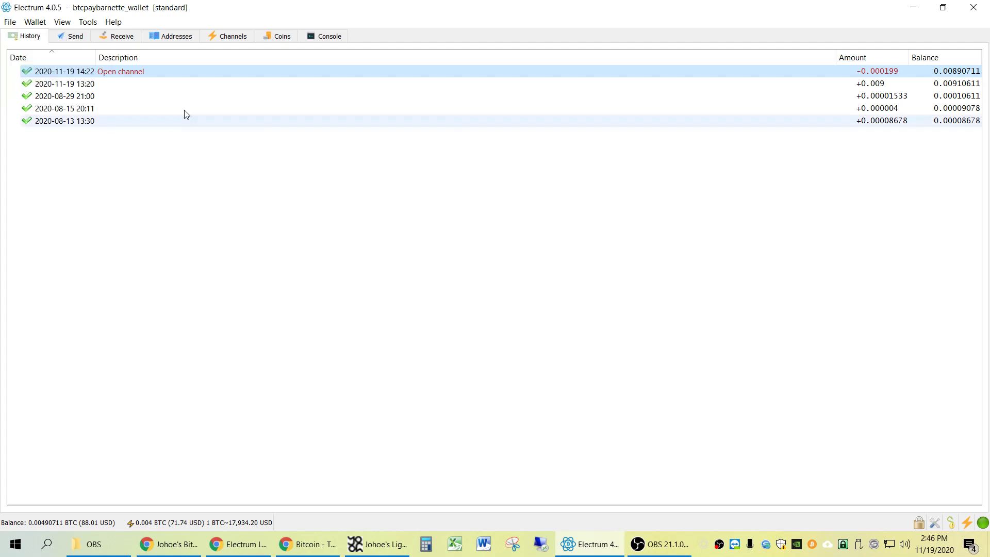
# Review the channels and addresses, and select the full invoice text of the incoming Lightning payment request.
pyautogui.click(224, 37)
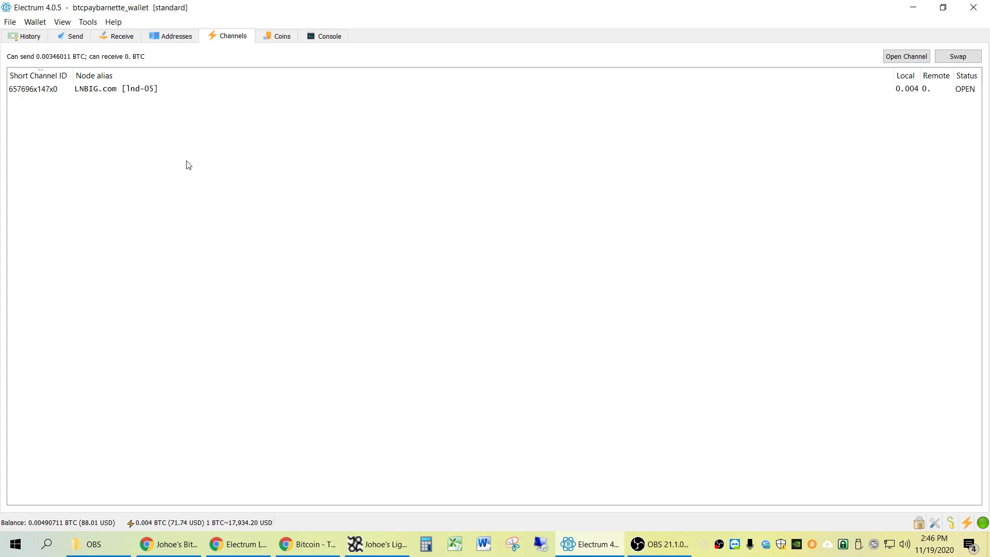
pyautogui.click(160, 37)
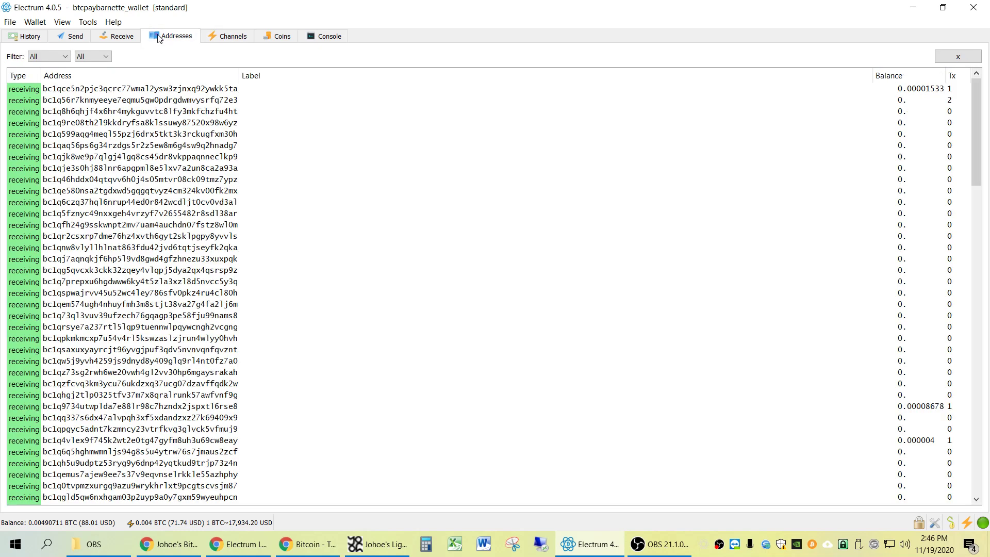
pyautogui.click(124, 35)
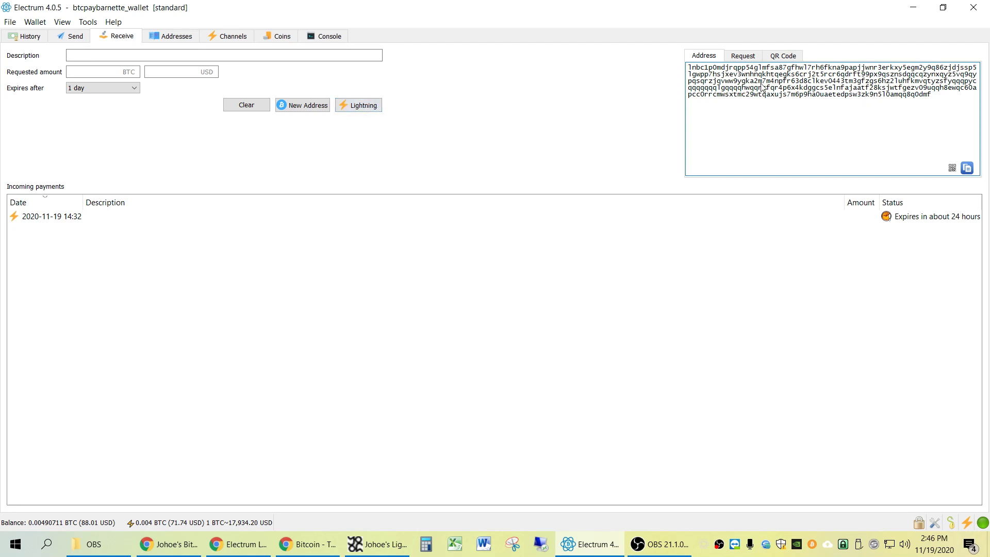
pyautogui.doubleClick(946, 100)
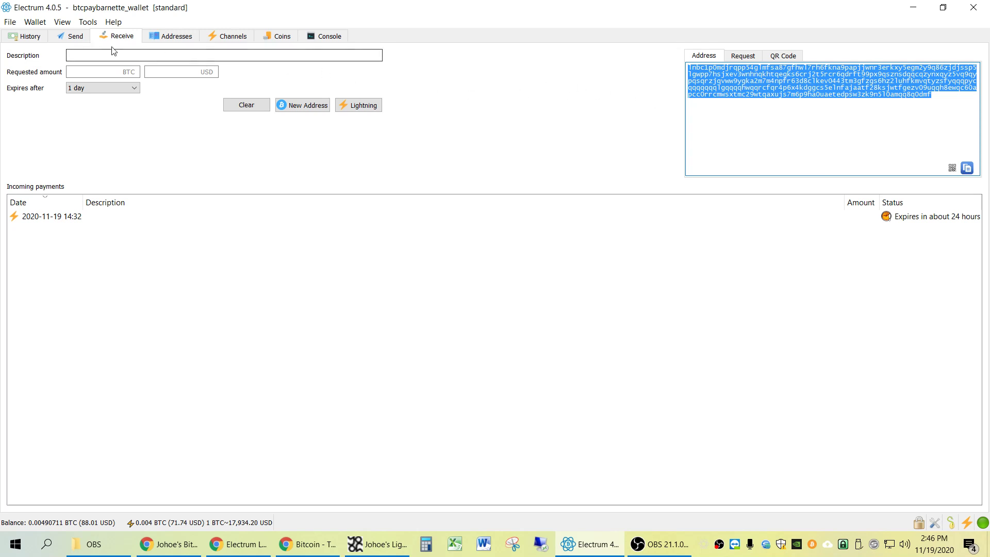
# Open the wallet's send payment form, and switch to Johoe's Lightning Donation Page to show its donation amount settings.
pyautogui.click(75, 42)
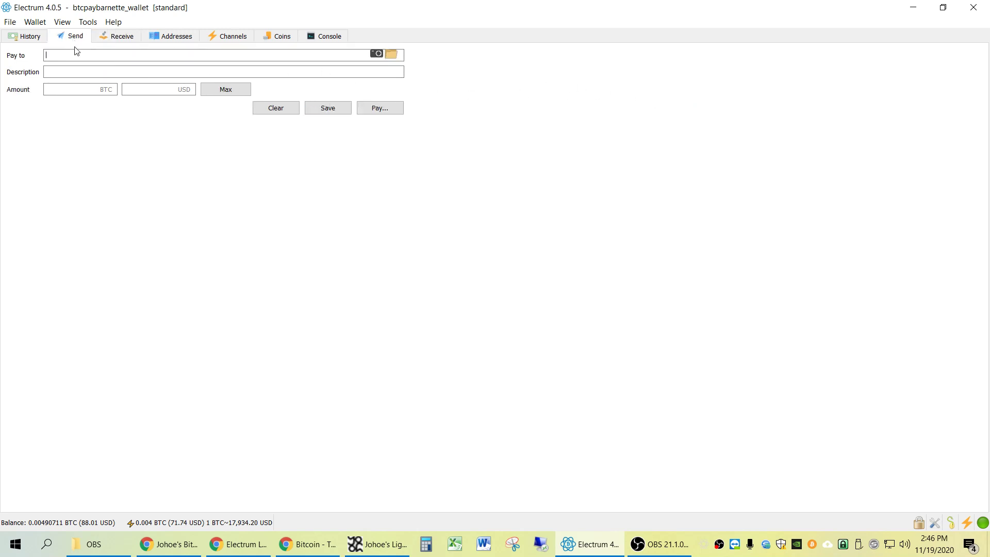
pyautogui.click(371, 546)
pyautogui.click(105, 301)
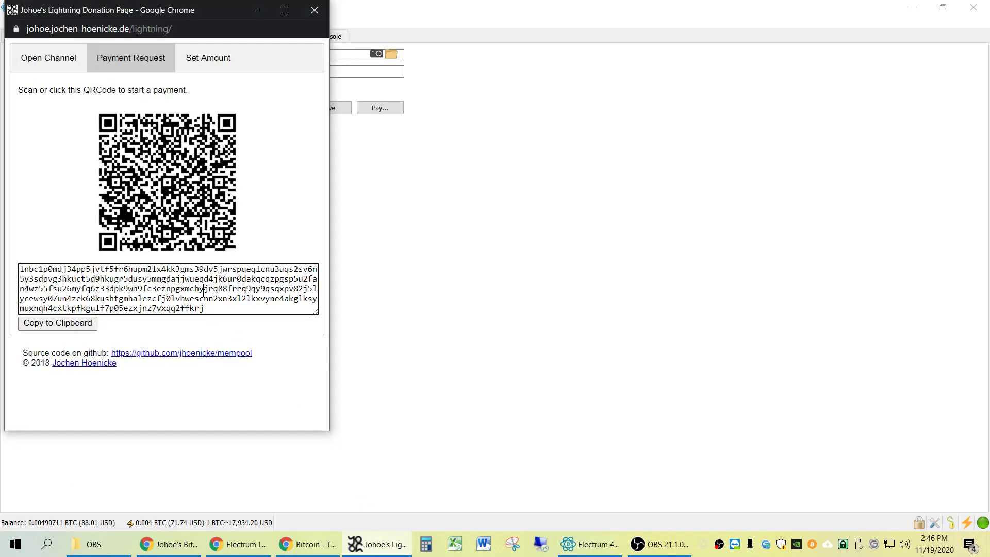
pyautogui.click(204, 59)
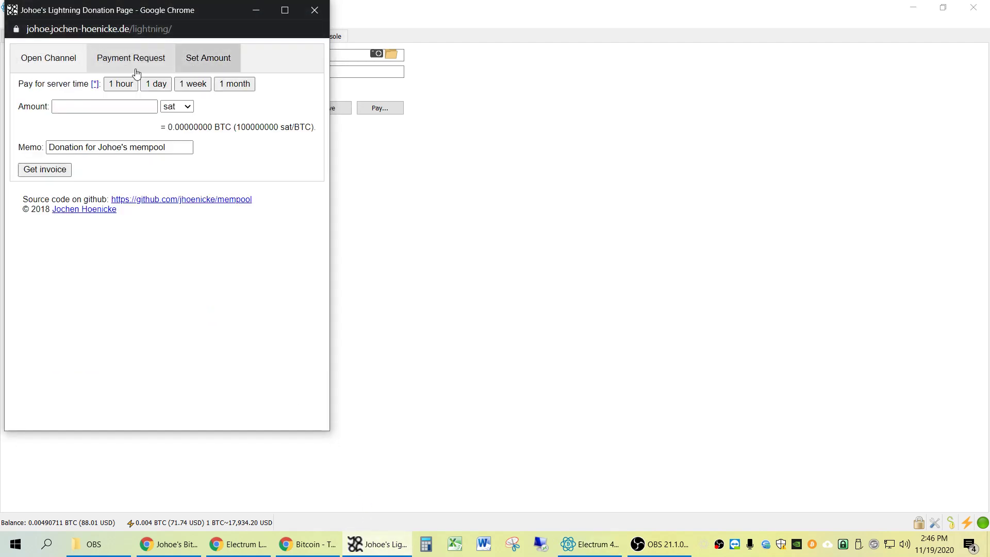
# Set the donation amount to 0.0001 with BTC as the unit.
pyautogui.click(110, 106)
pyautogui.click(177, 106)
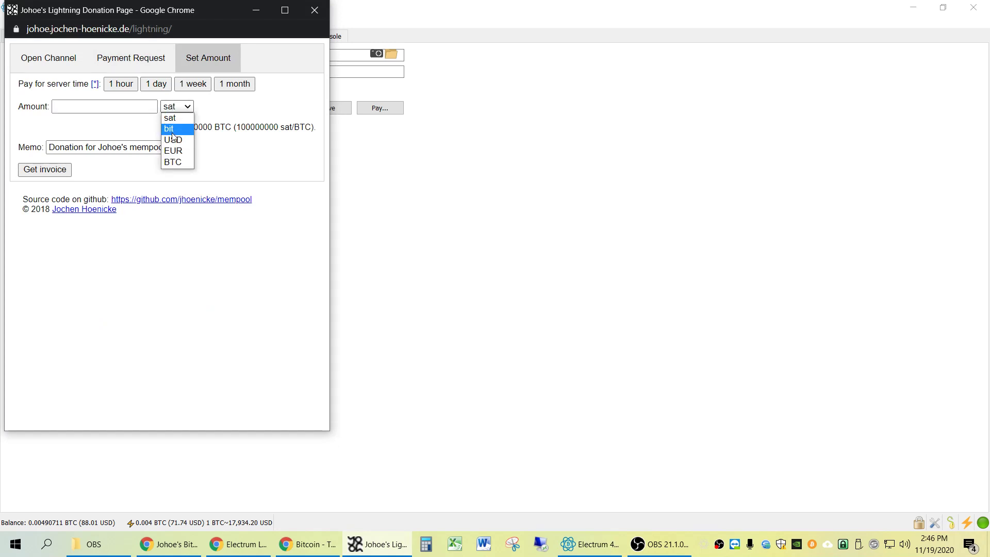
pyautogui.click(171, 162)
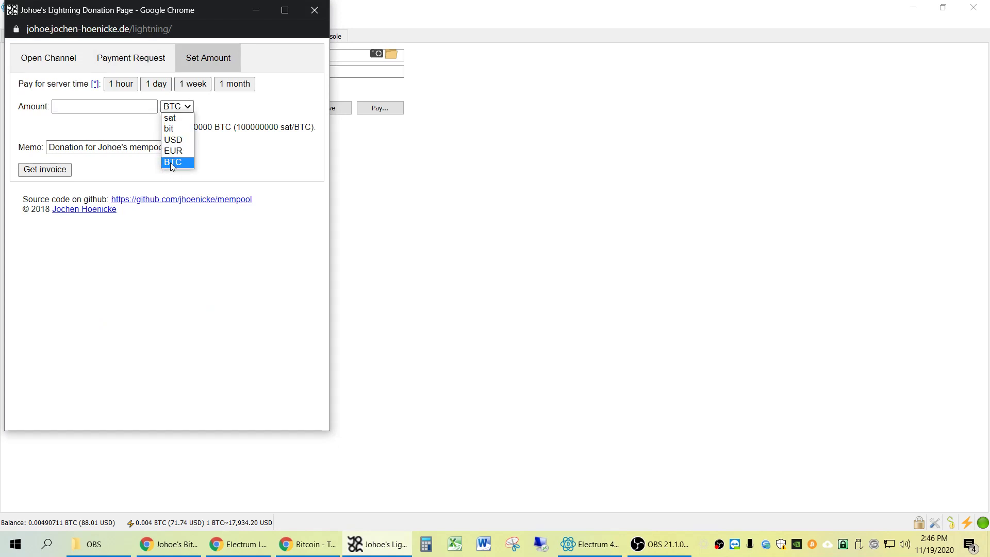
pyautogui.click(105, 107)
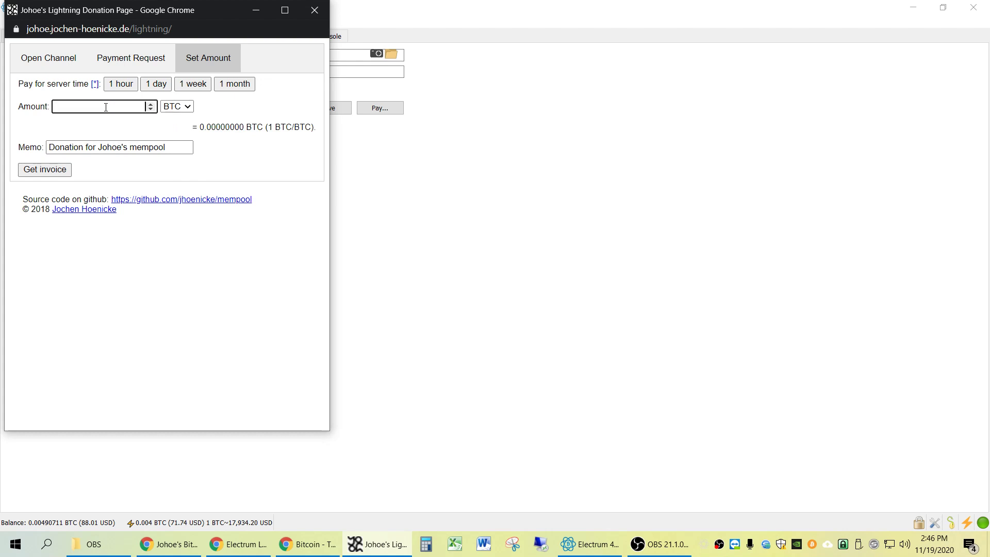
pyautogui.write('0.0001')
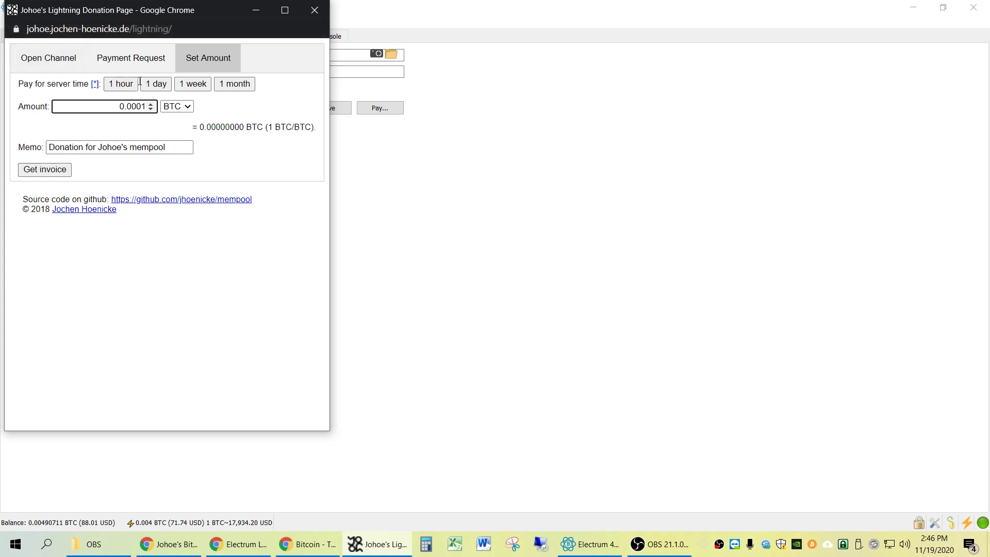
# Choose 1 hour of server time, copy the BTC equivalent of the amount, and request the invoice.
pyautogui.click(123, 86)
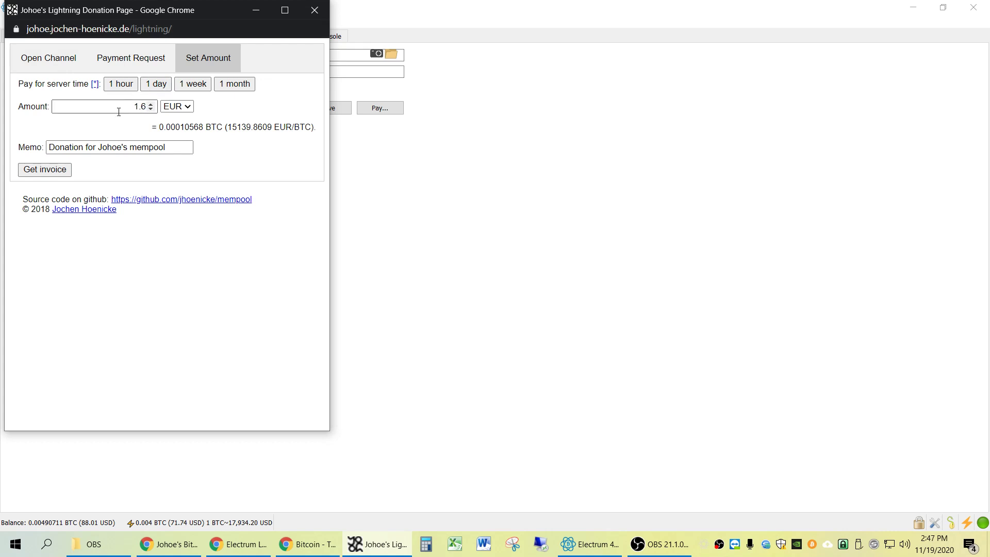
pyautogui.moveTo(158, 127); pyautogui.dragTo(203, 127)
pyautogui.hotkey('ctrl', 'c')
pyautogui.click(45, 169)
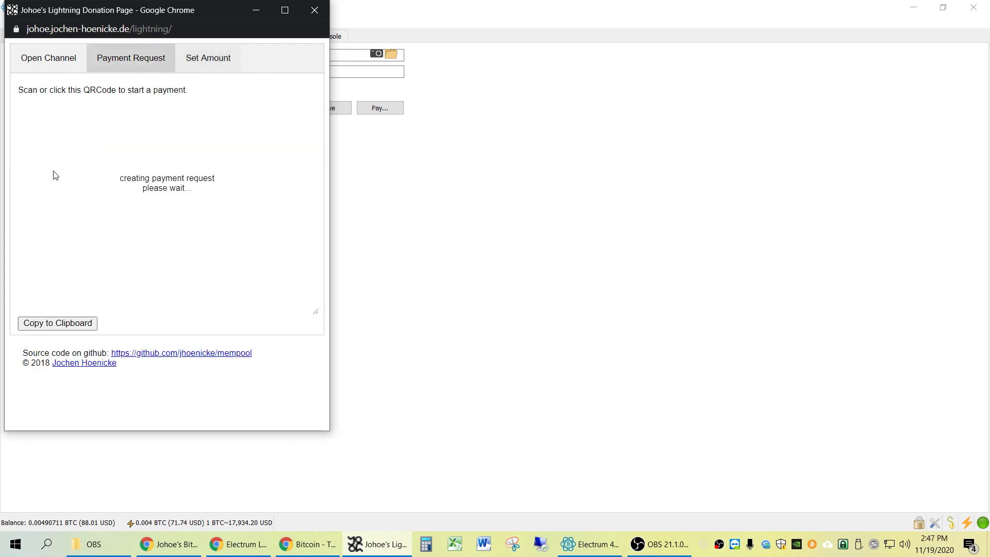
# Switch to Electrum and set the payment amount to the copied 0.00010568 BTC.
pyautogui.click(420, 231)
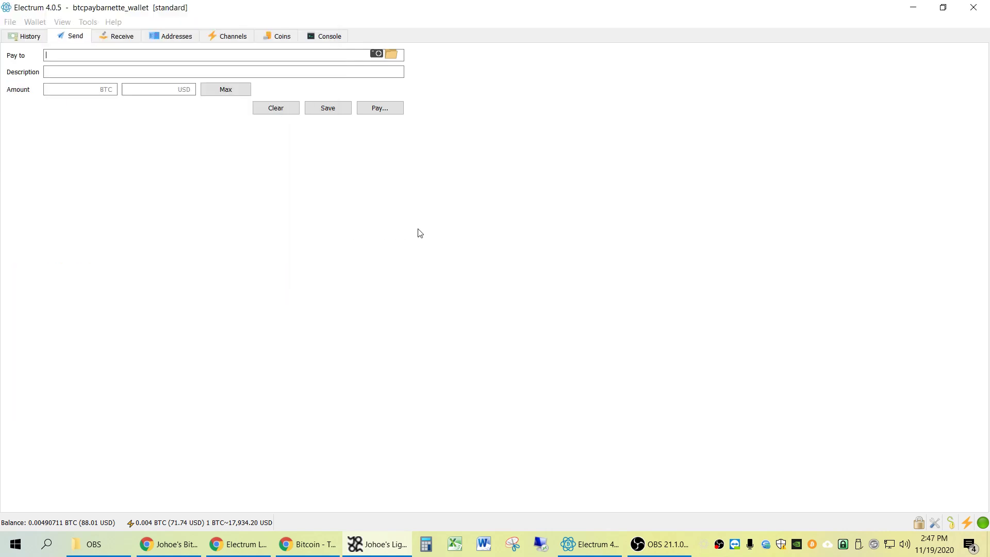
pyautogui.click(89, 94)
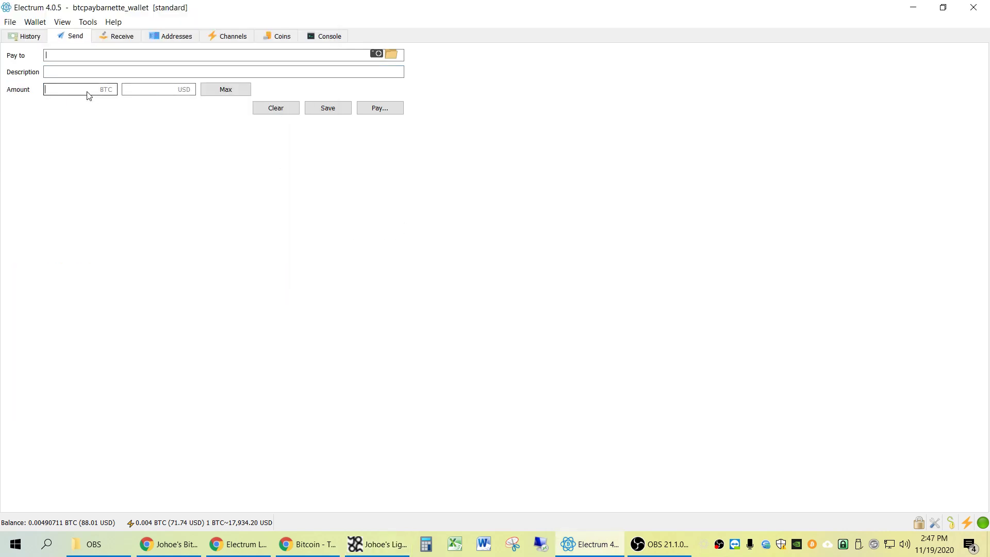
pyautogui.hotkey('ctrl', 'v')
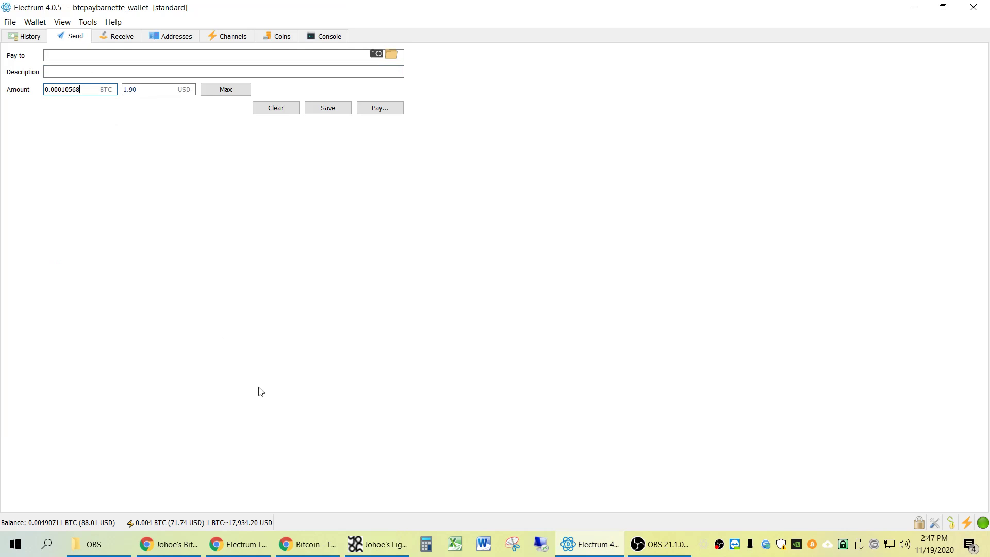
# Copy the new payment request from the Lightning donation page and paste it as the payee in Electrum's payment form.
pyautogui.click(377, 544)
pyautogui.click(73, 323)
pyautogui.click(393, 276)
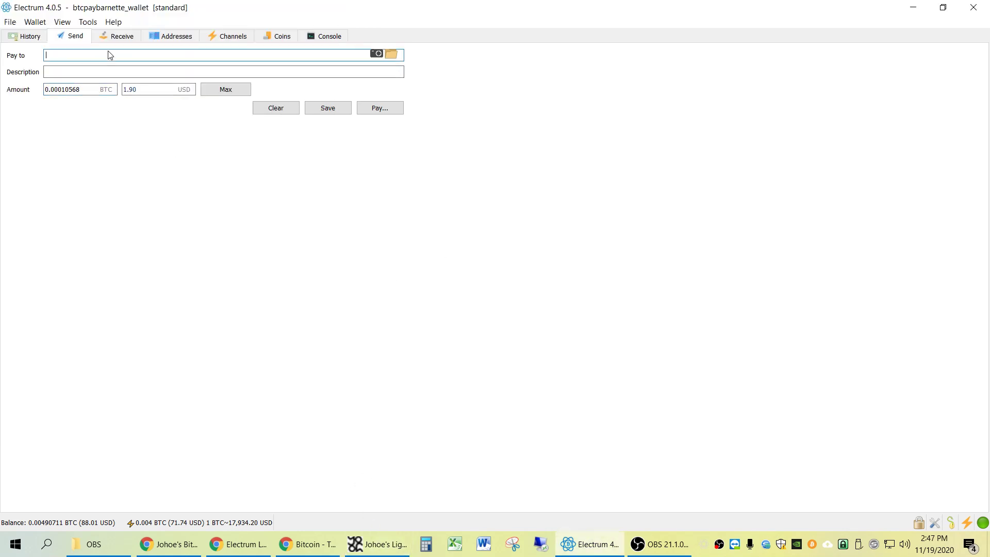
pyautogui.hotkey('ctrl', 'v')
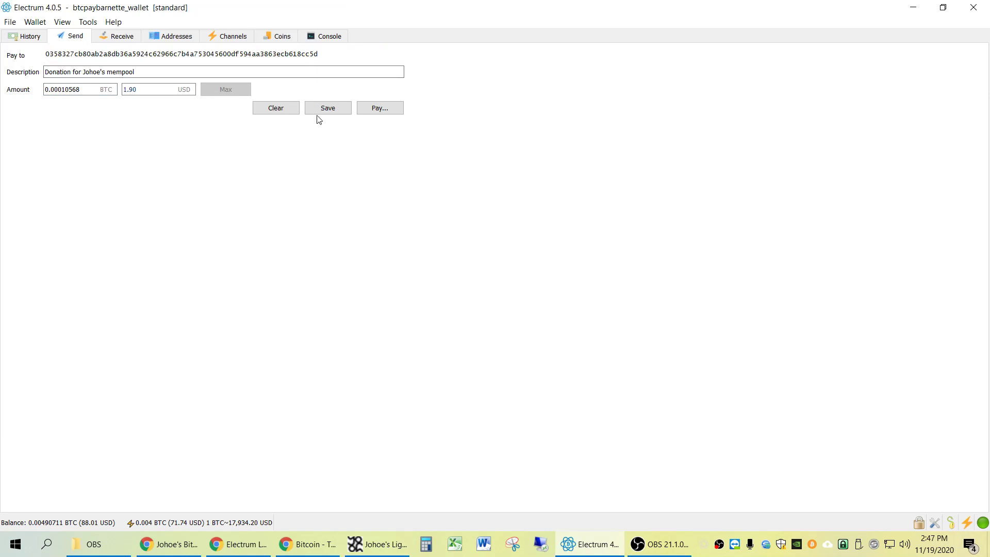
# Try to pay the Lightning invoice for 0.00010568 BTC, confirming the send and dismissing the resulting dialog.
pyautogui.click(382, 109)
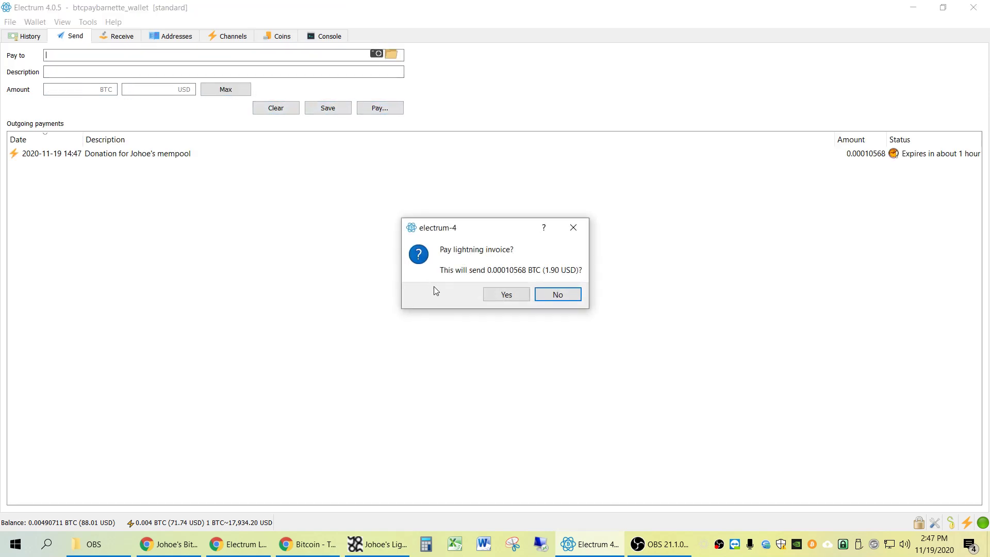
pyautogui.click(504, 298)
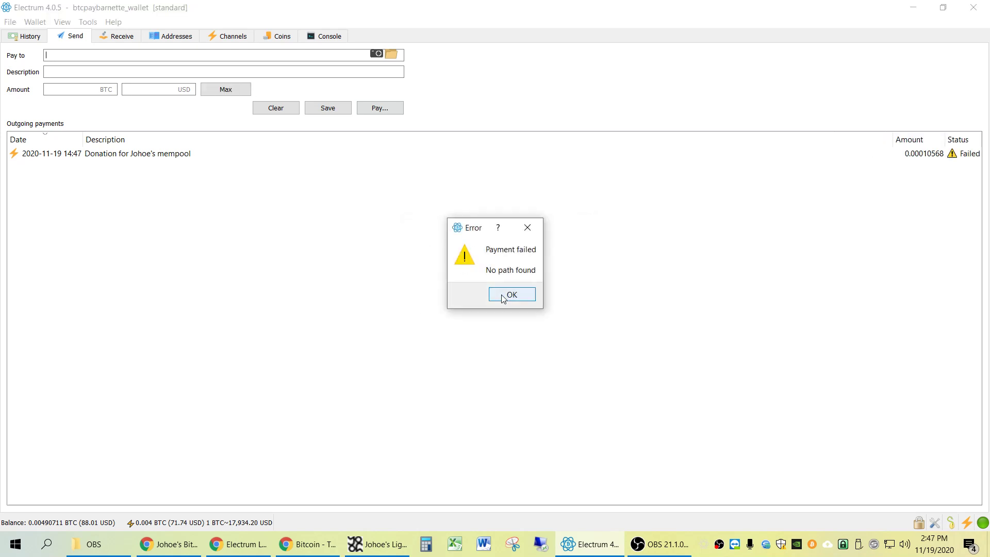
pyautogui.moveTo(489, 249); pyautogui.dragTo(532, 251)
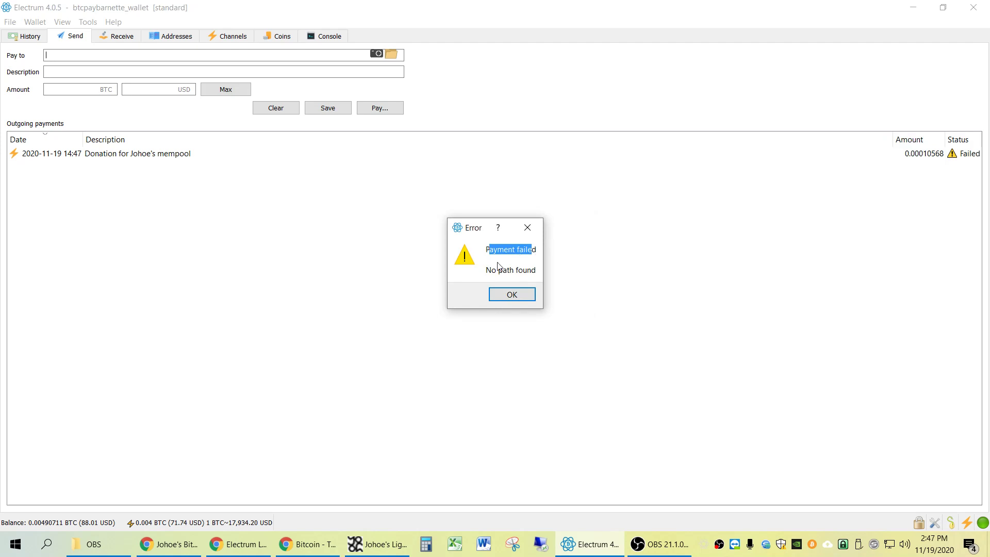
pyautogui.click(512, 295)
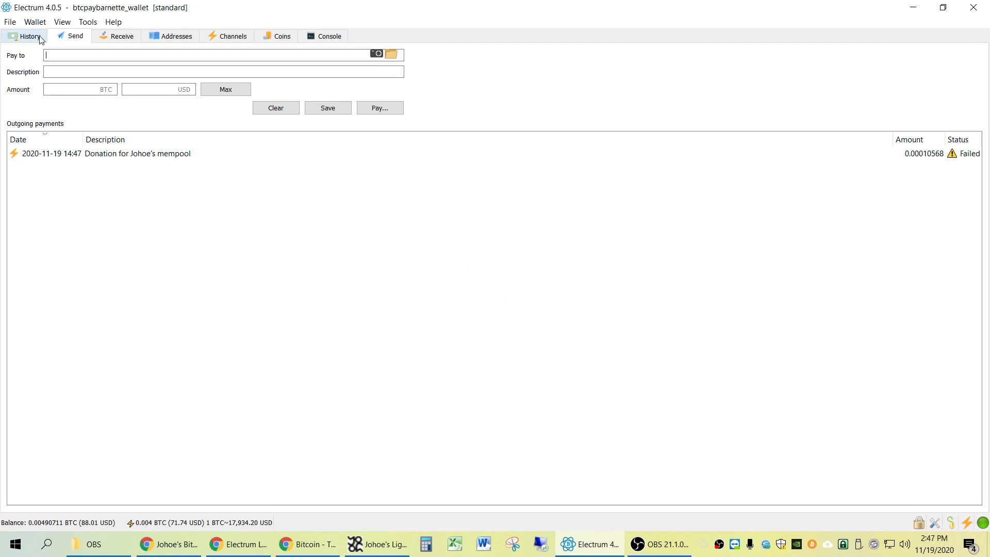
# Look through the wallet's incoming payments, history, channels, coins, console and addresses.
pyautogui.click(127, 39)
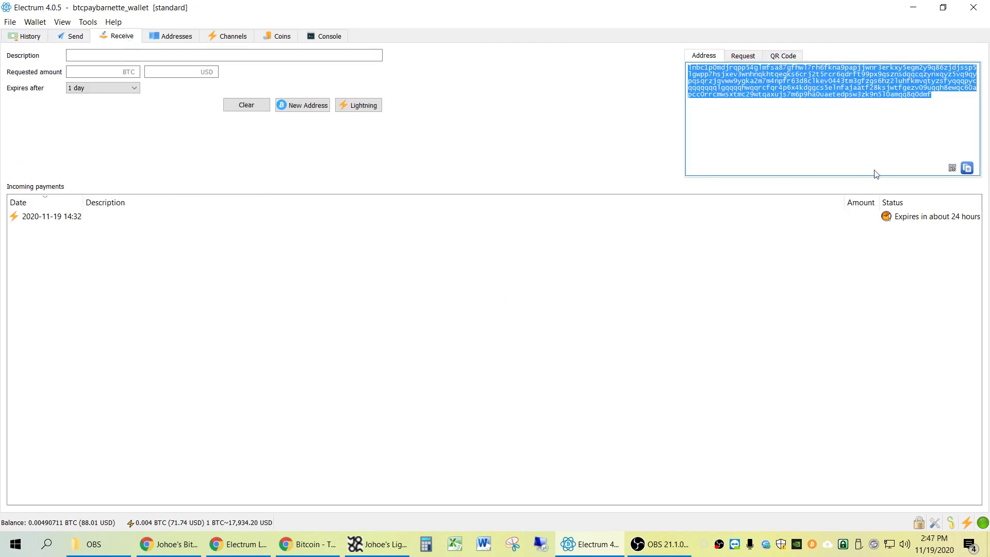
pyautogui.click(29, 39)
pyautogui.click(225, 38)
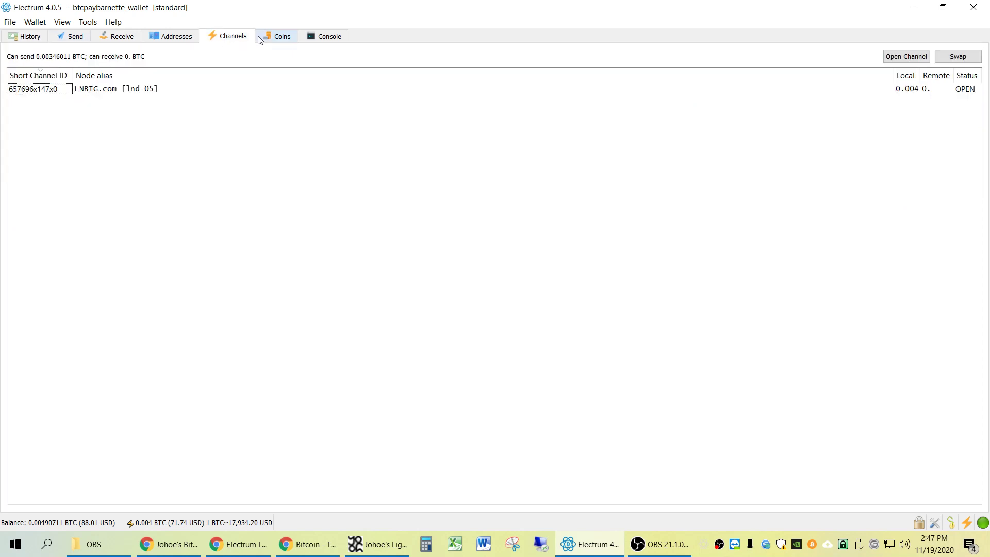
pyautogui.click(277, 39)
pyautogui.click(330, 40)
pyautogui.click(271, 37)
pyautogui.click(228, 39)
pyautogui.click(173, 36)
# Examine the details of the LNBIG.com [lnd-05] channel, close them, and view the wallet's transaction history.
pyautogui.click(221, 38)
pyautogui.click(145, 89)
pyautogui.rightClick(145, 90)
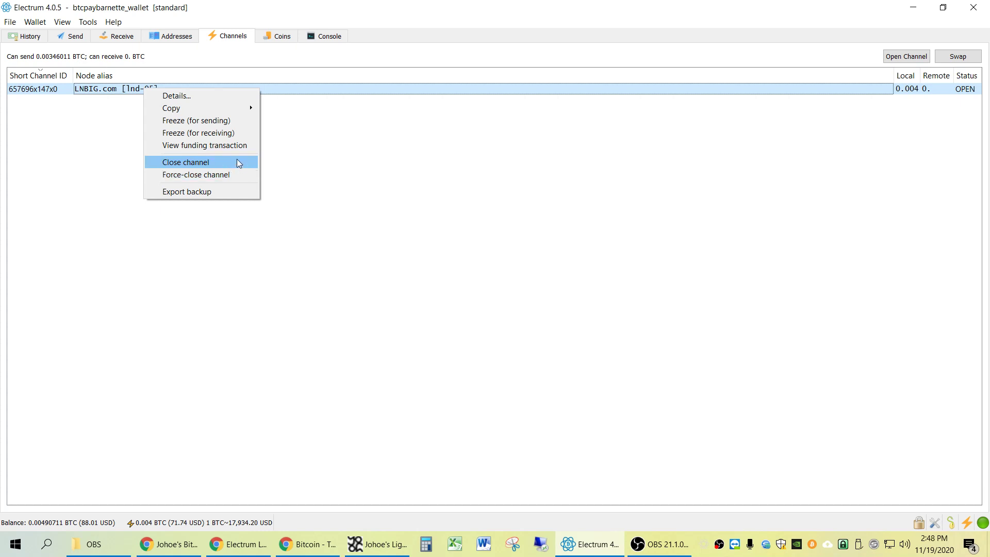
pyautogui.moveTo(173, 109)
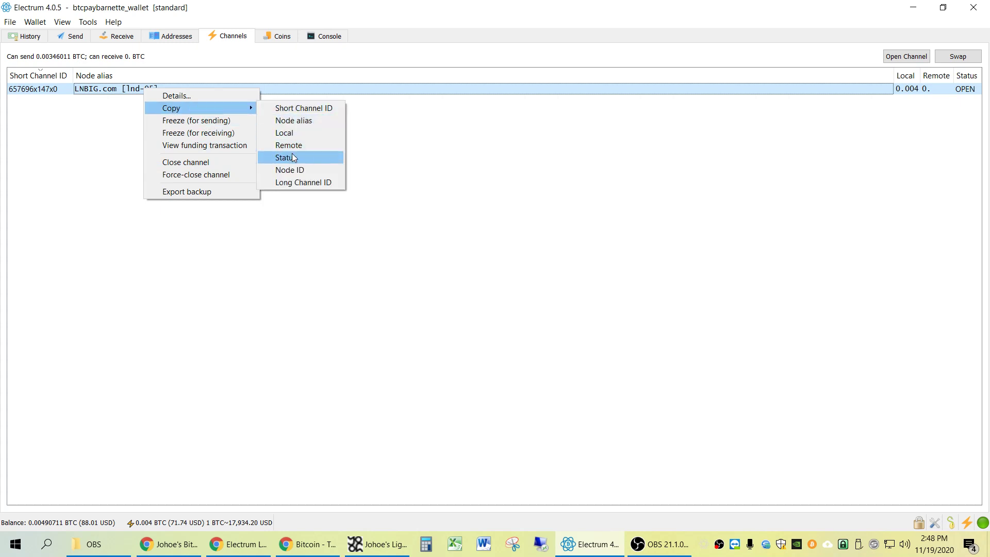
pyautogui.click(202, 95)
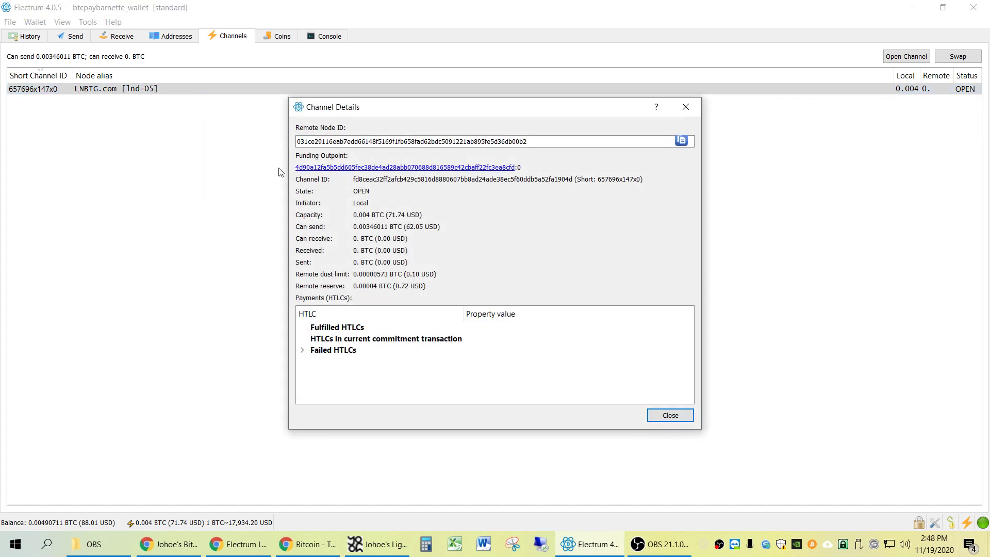
pyautogui.click(667, 417)
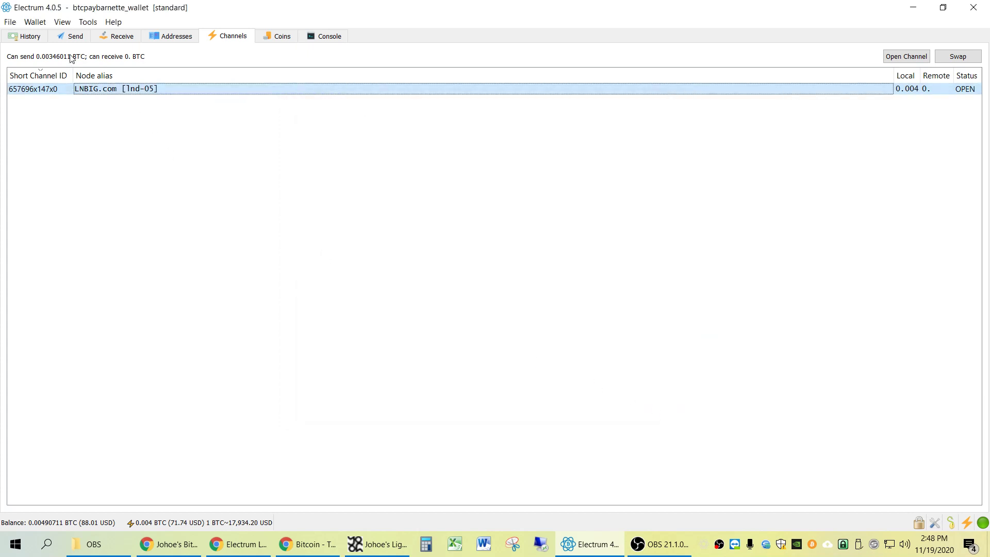
pyautogui.click(62, 36)
pyautogui.click(31, 36)
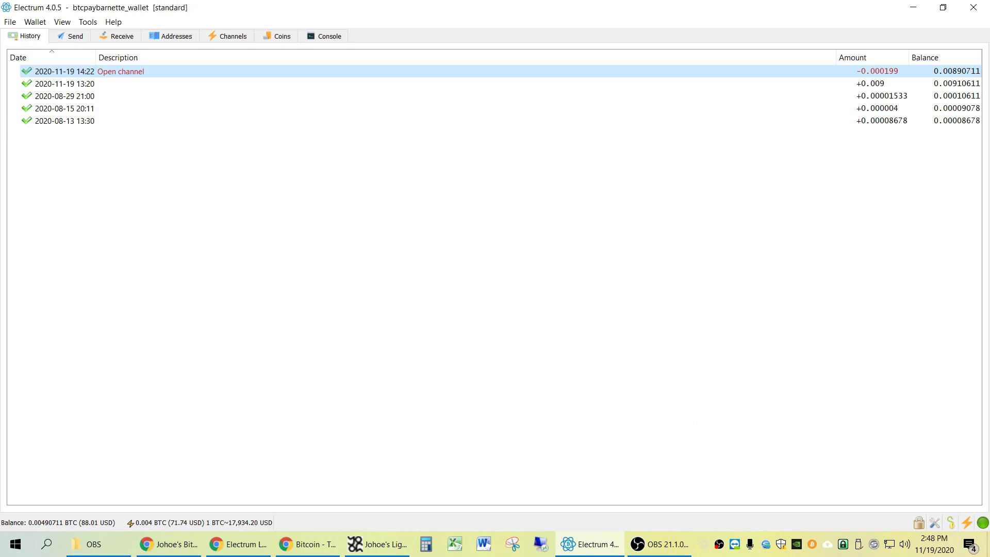